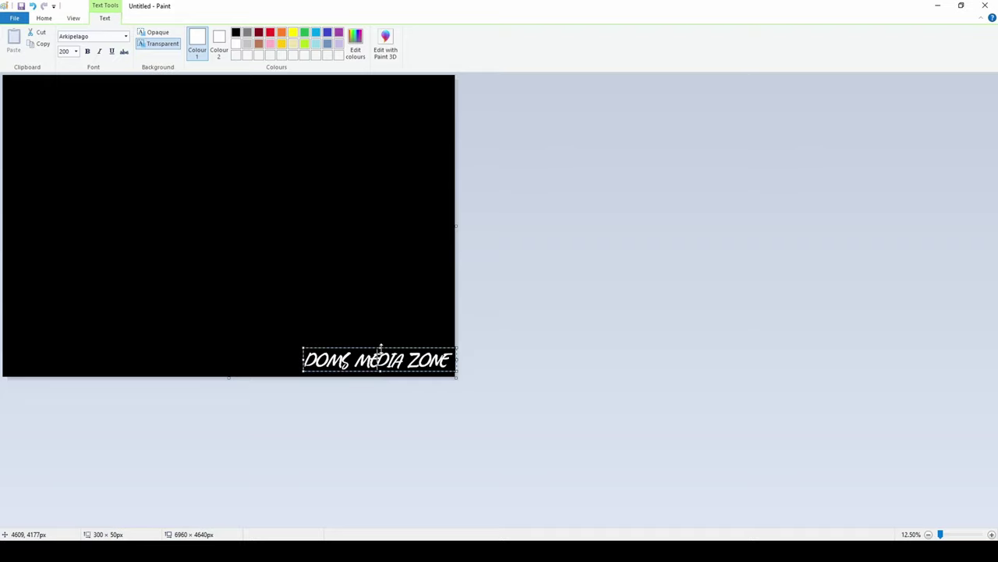
Finalize the white text on the black canvas and save the image to the Desktop as the JPEG file White text.
{"action": "left_click", "coordinate": [800, 236]}
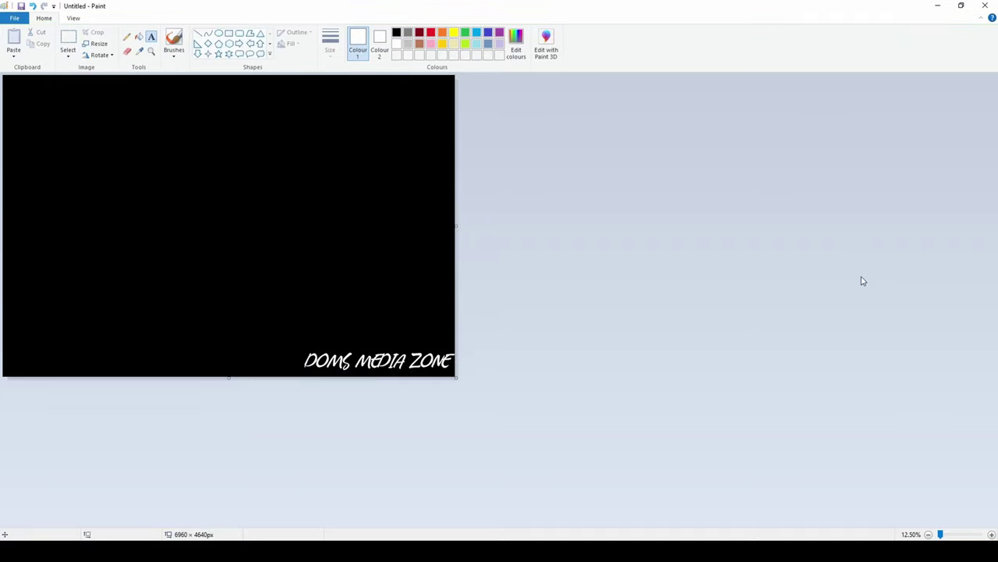
{"action": "left_click", "coordinate": [6, 19]}
{"action": "left_click", "coordinate": [33, 106]}
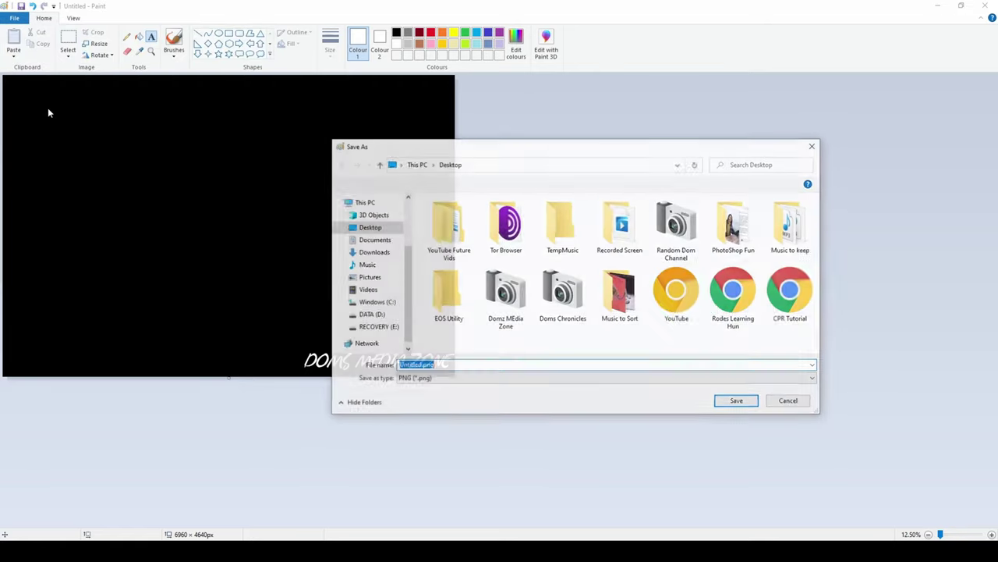
{"action": "left_click", "coordinate": [500, 378]}
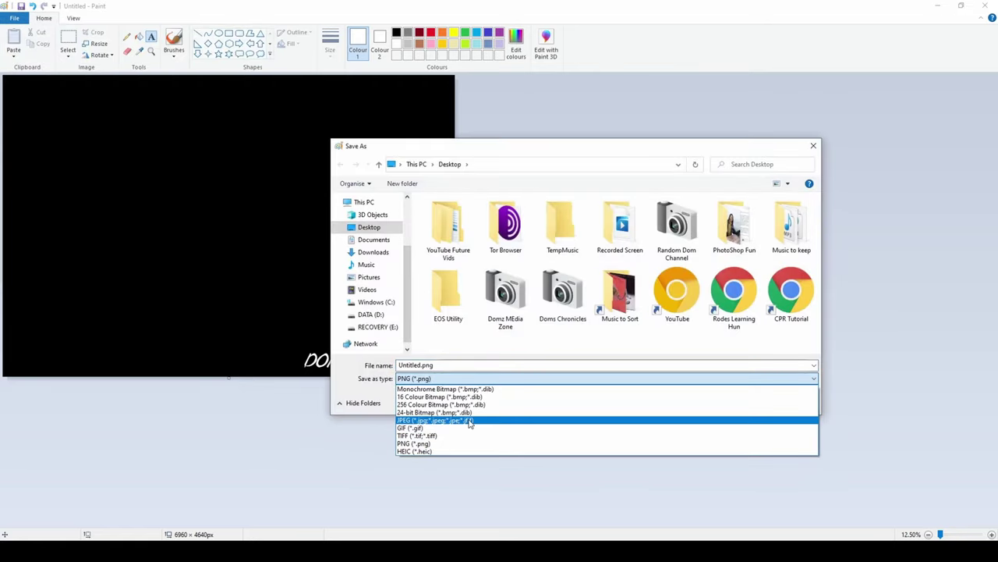
{"action": "left_click", "coordinate": [472, 419]}
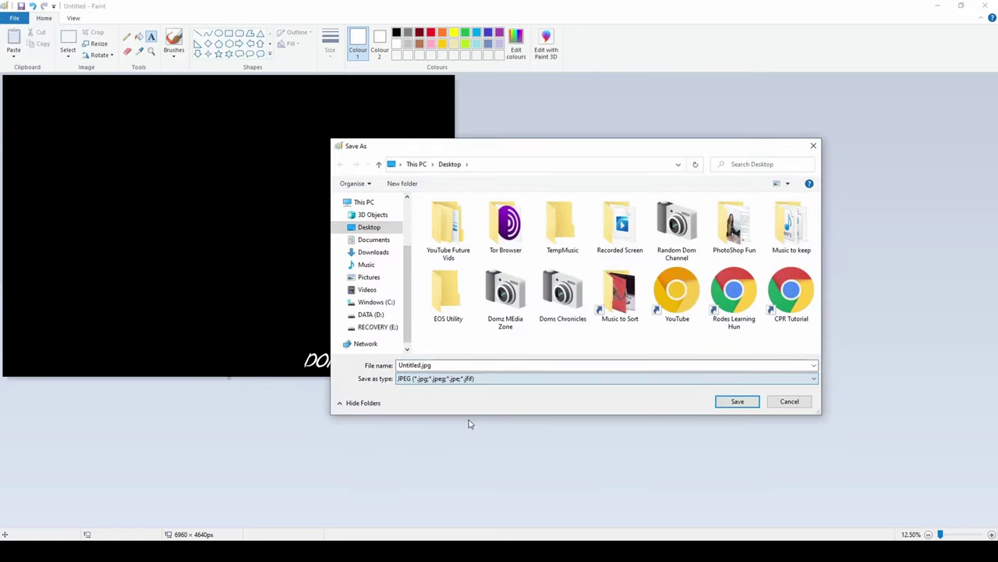
{"action": "left_click", "coordinate": [421, 365]}
{"action": "left_click_drag", "start_coordinate": [422, 365], "coordinate": [366, 367]}
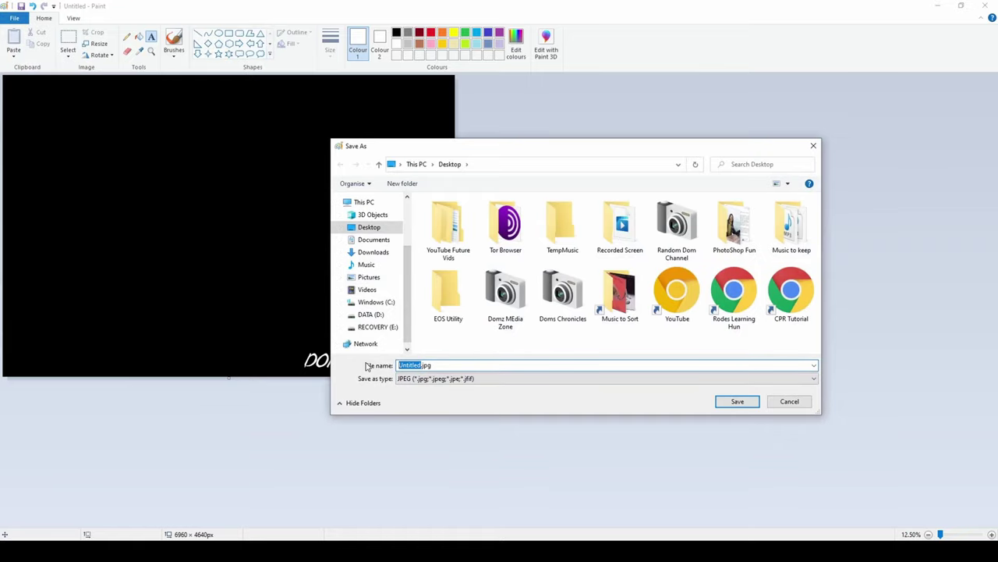
{"action": "type", "text": "White text"}
{"action": "left_click", "coordinate": [737, 403]}
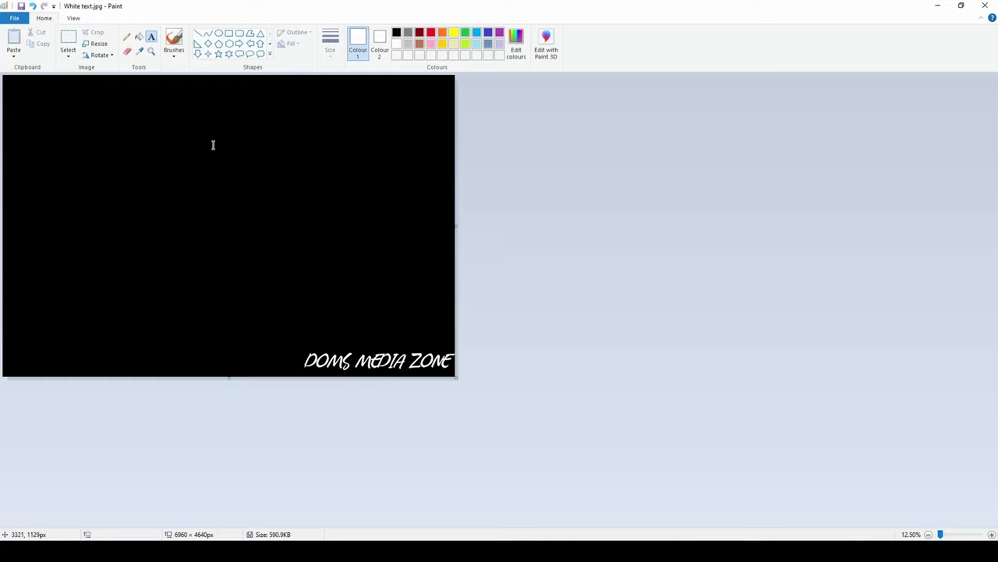
Fill the black background with white and delete the leftover text outlines in the canvas's lower-right corner.
{"action": "left_click", "coordinate": [138, 37]}
{"action": "left_click", "coordinate": [136, 299]}
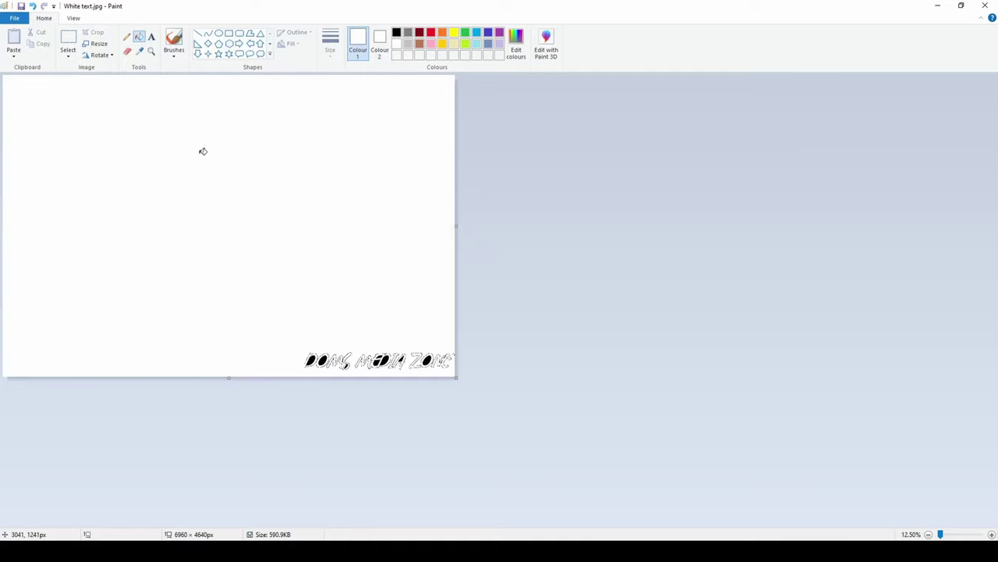
{"action": "left_click", "coordinate": [68, 40]}
{"action": "left_click_drag", "start_coordinate": [248, 297], "coordinate": [484, 446]}
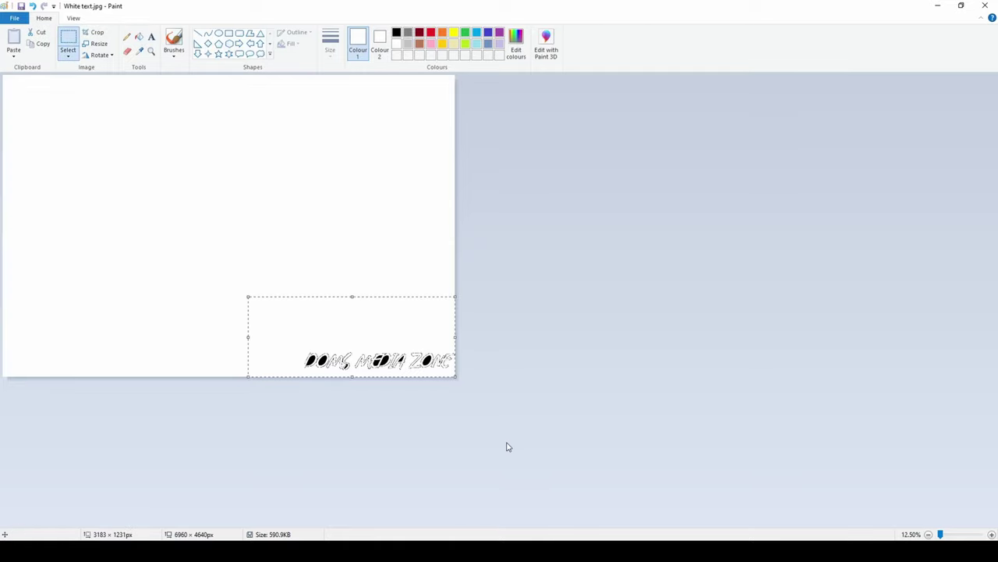
{"action": "key", "text": "Delete"}
Add the black text "Doms Media Zone" and fit its text box into the upper-right corner of the canvas.
{"action": "left_click", "coordinate": [151, 37]}
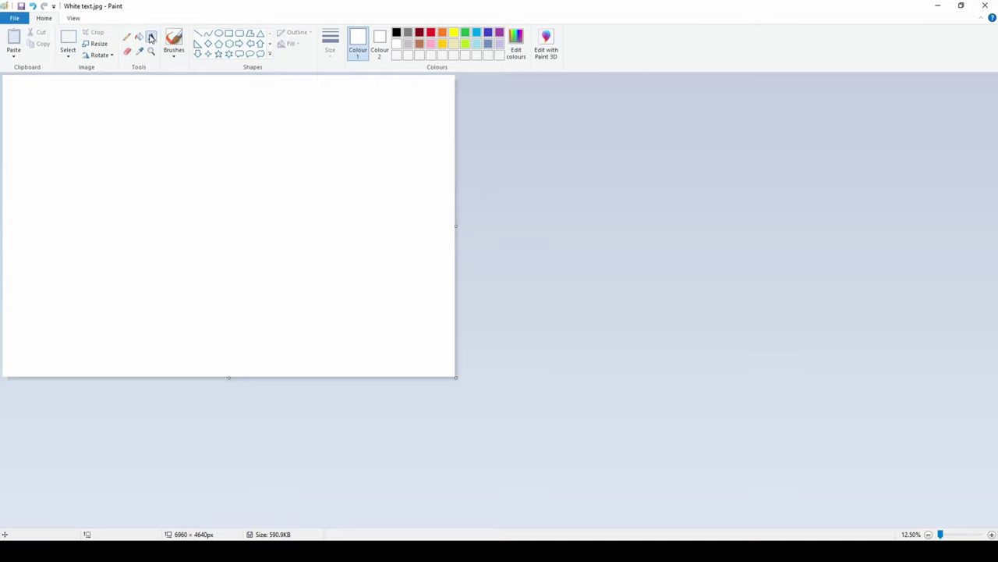
{"action": "left_click", "coordinate": [396, 33]}
{"action": "left_click", "coordinate": [303, 314]}
{"action": "type", "text": "Do"}
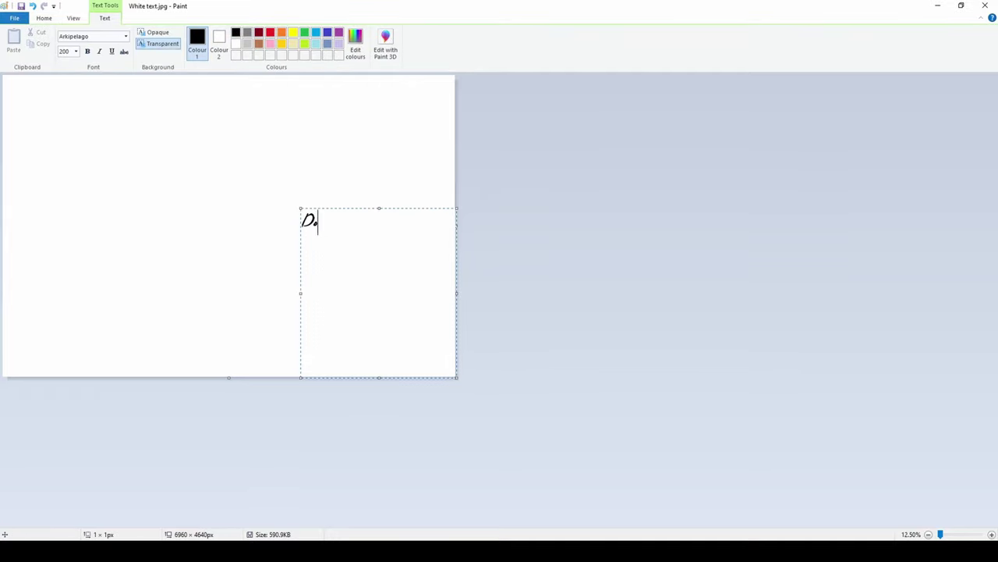
{"action": "type", "text": "ms Media Zone"}
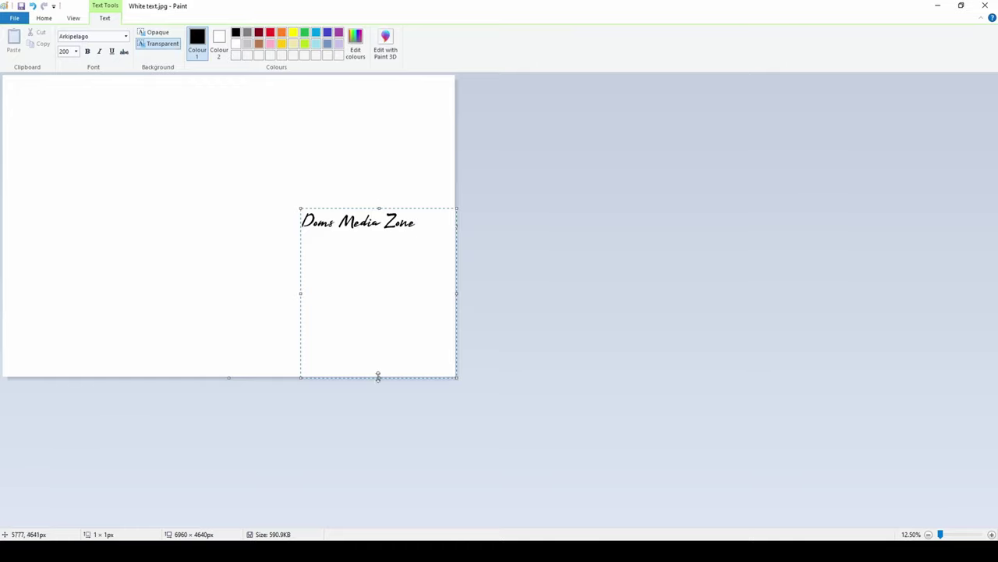
{"action": "left_click_drag", "start_coordinate": [378, 377], "coordinate": [416, 78]}
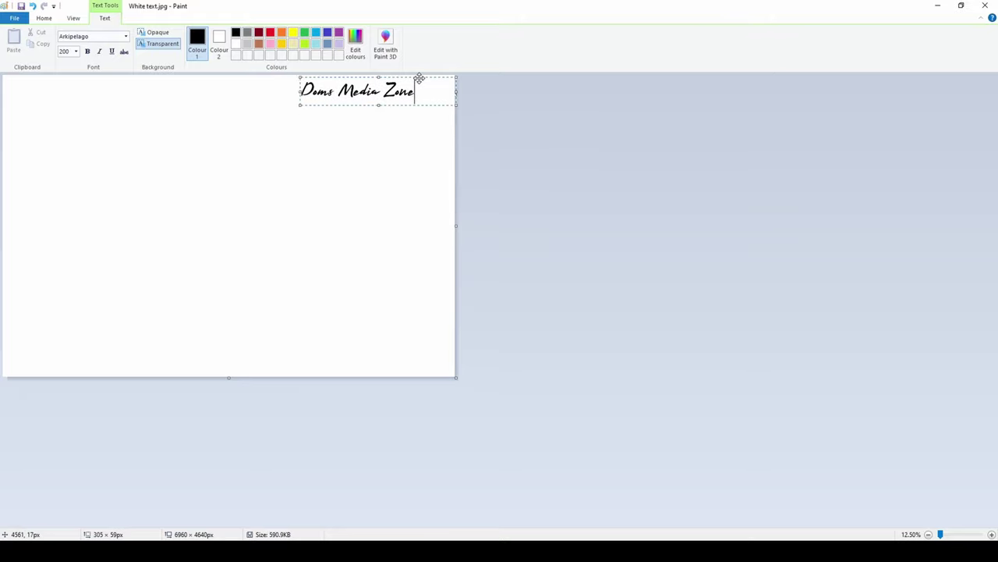
{"action": "left_click_drag", "start_coordinate": [301, 92], "coordinate": [333, 92]}
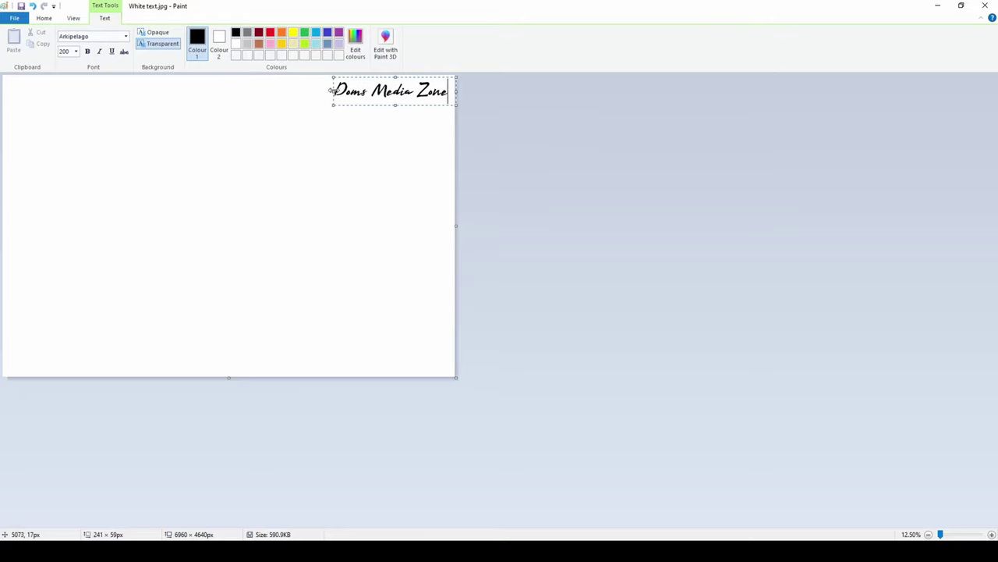
{"action": "left_click", "coordinate": [297, 148]}
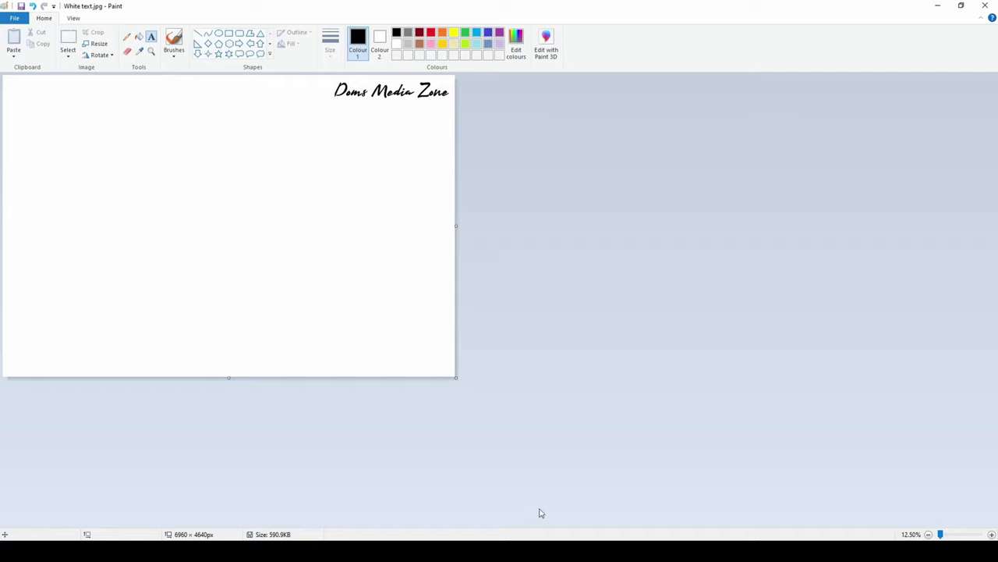
Save the white-background image as a separate JPEG named Black text.jpg on the Desktop and close Paint.
{"action": "left_click", "coordinate": [14, 18]}
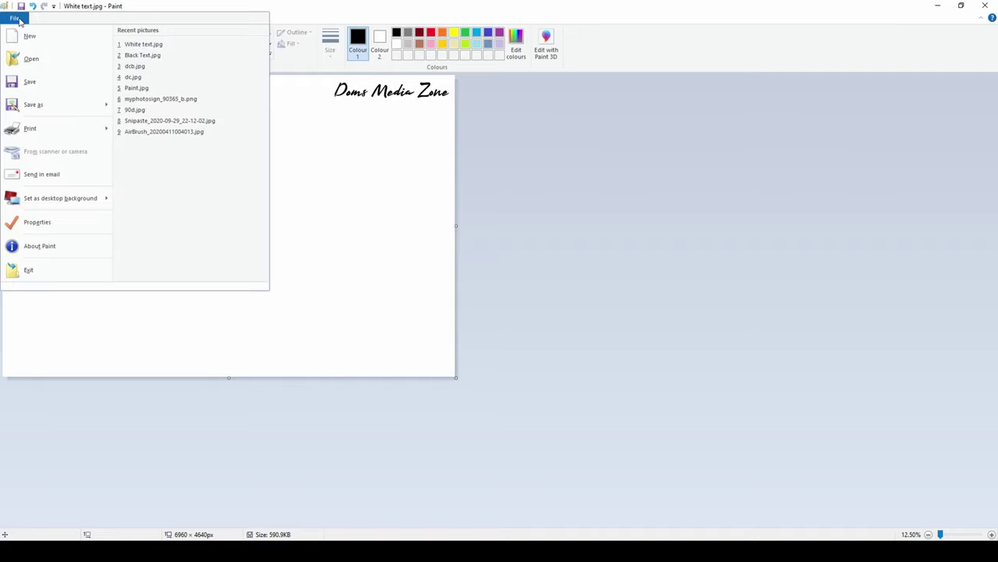
{"action": "left_click", "coordinate": [30, 106]}
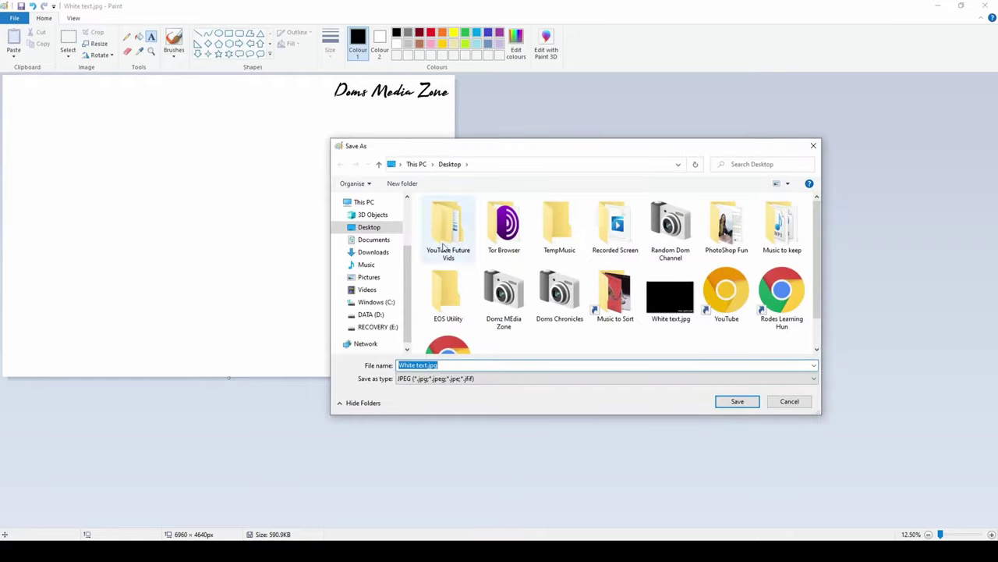
{"action": "key", "text": "Home"}
{"action": "key", "text": "ctrl+shift+Right"}
{"action": "type", "text": "Black"}
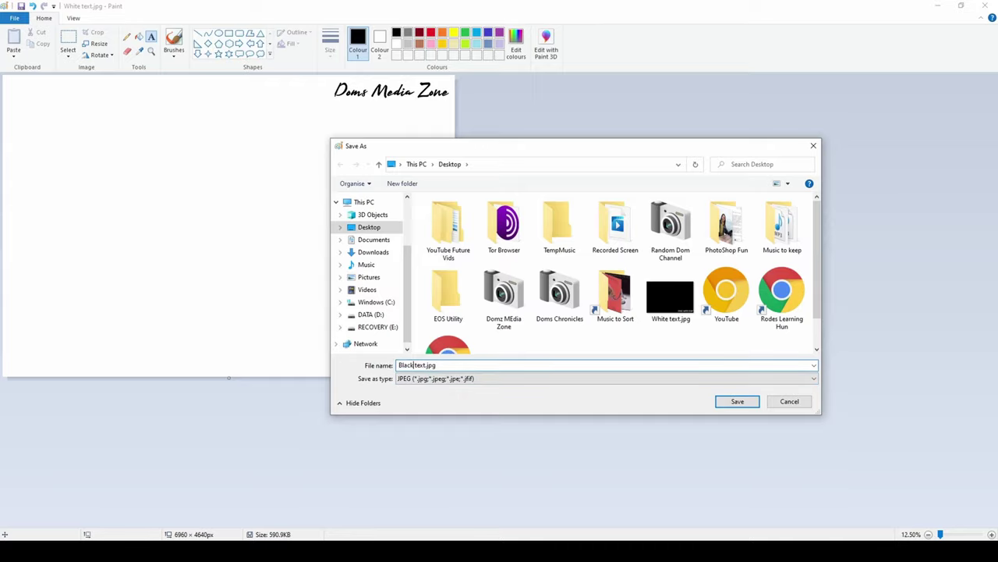
{"action": "left_click", "coordinate": [737, 401]}
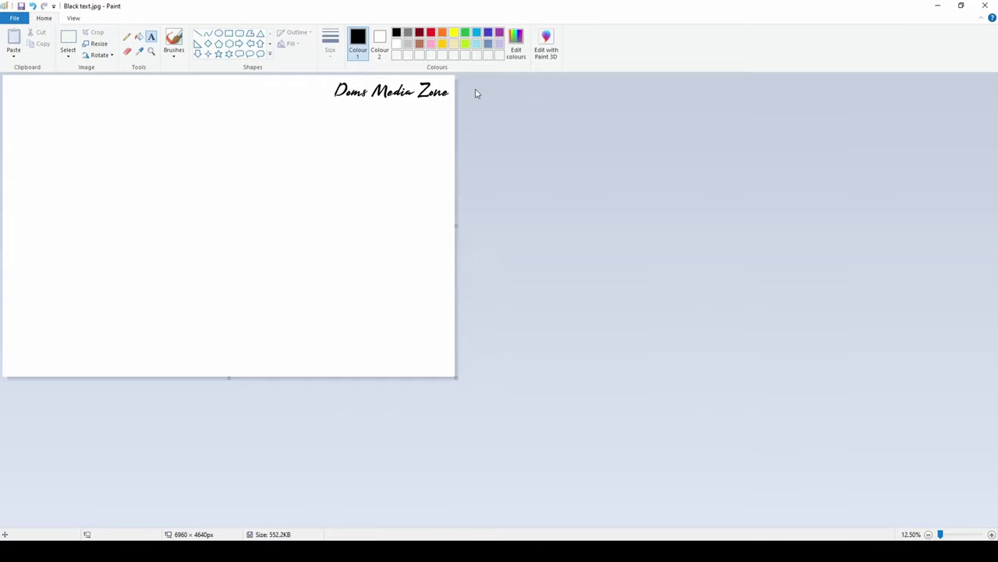
{"action": "left_click", "coordinate": [984, 6]}
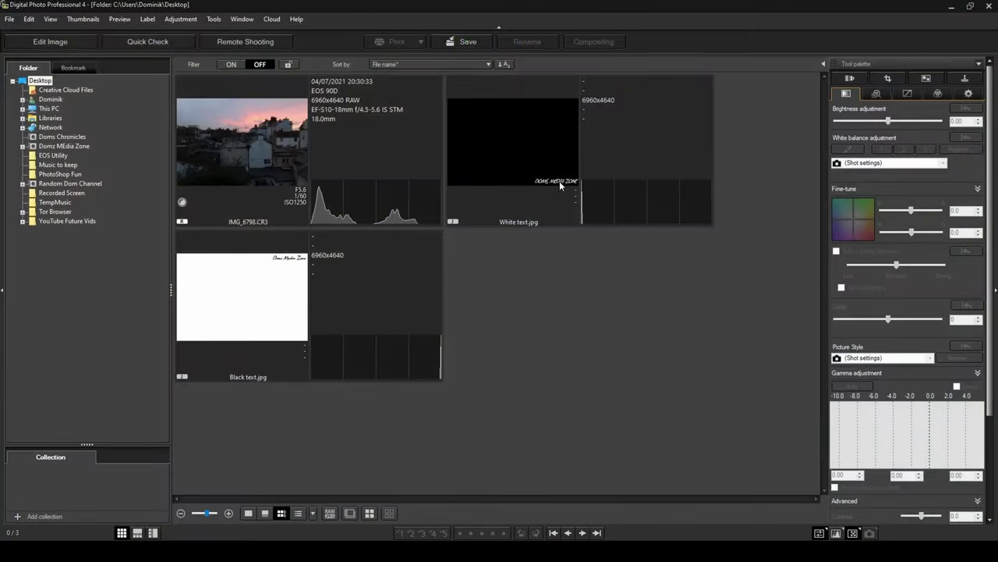
Composite the photo IMG_6798.CR3 with White text.jpg as the foreground image, using the Lighten method.
{"action": "left_click", "coordinate": [258, 136]}
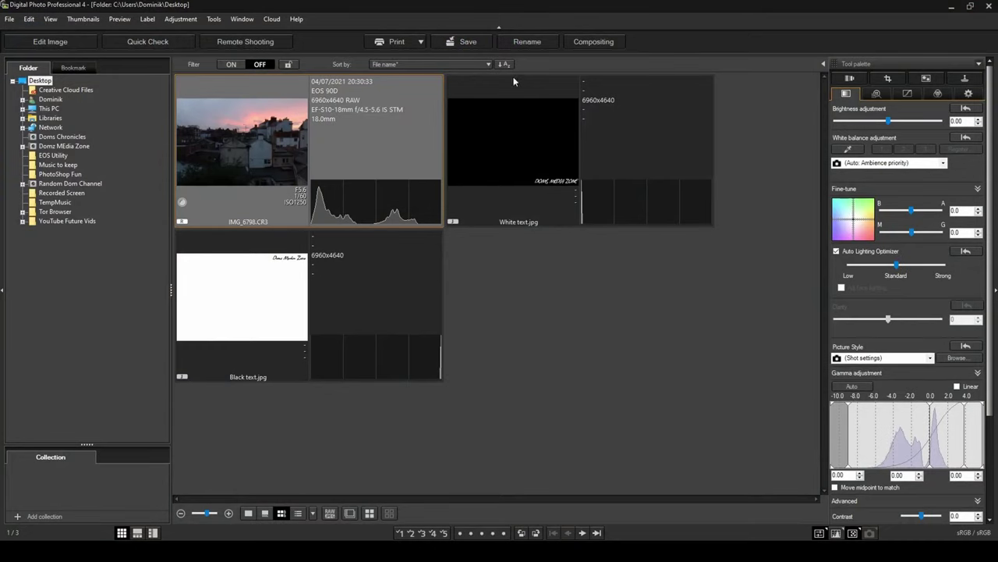
{"action": "left_click", "coordinate": [593, 43]}
{"action": "left_click_drag", "start_coordinate": [587, 76], "coordinate": [494, 80]}
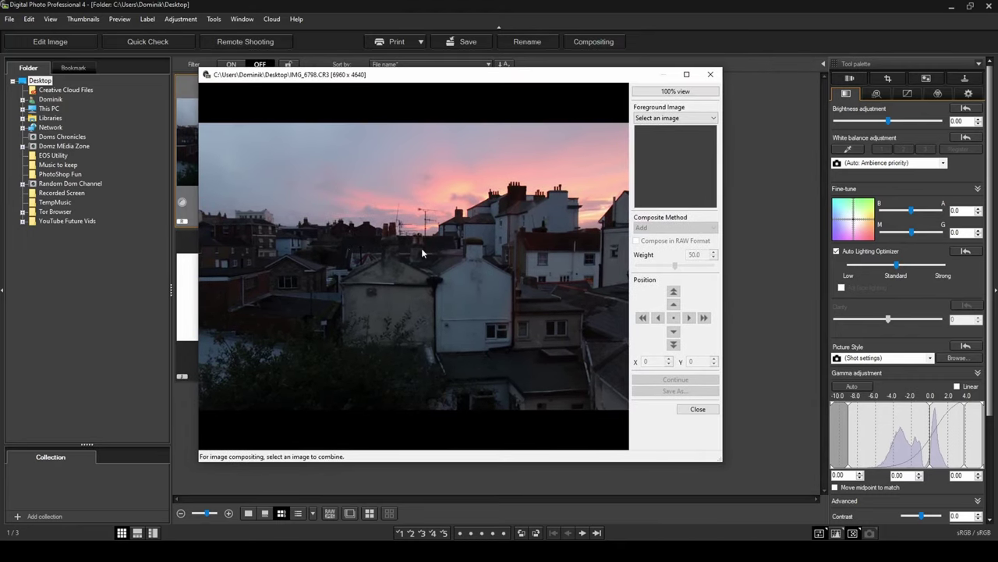
{"action": "left_click", "coordinate": [685, 121]}
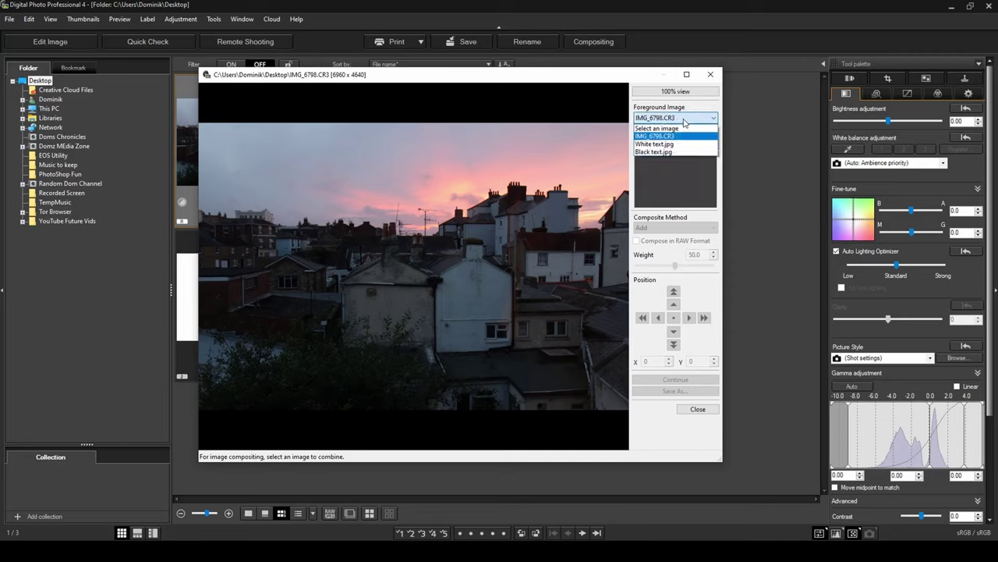
{"action": "left_click", "coordinate": [654, 144]}
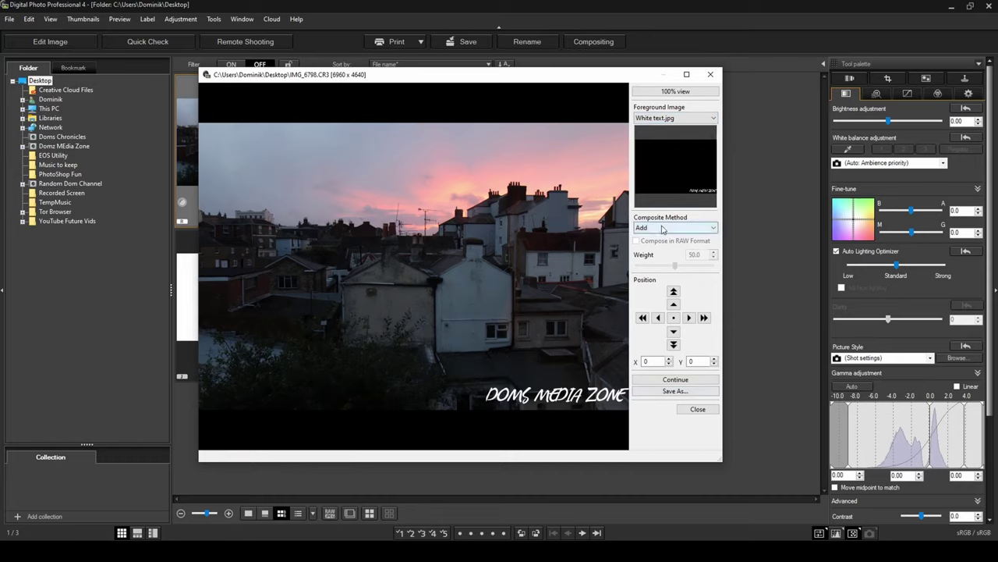
{"action": "left_click", "coordinate": [690, 227]}
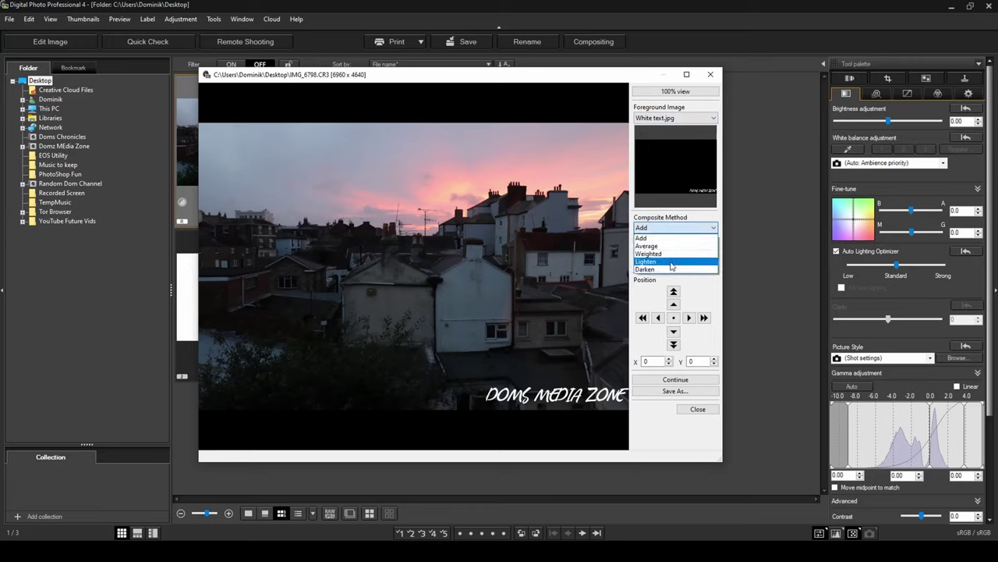
{"action": "left_click", "coordinate": [672, 262]}
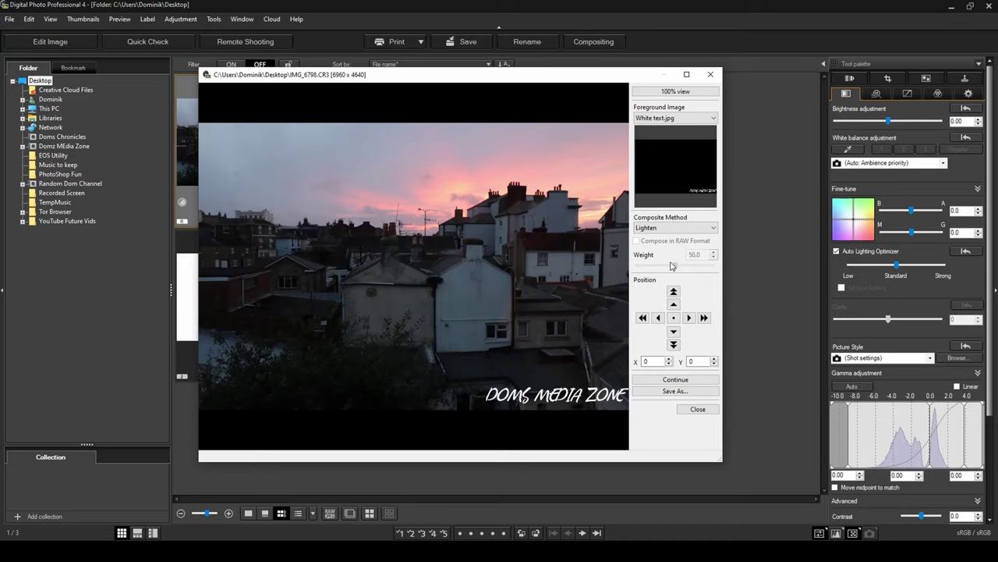
Reposition the foreground text over the photo to X -100 and Y 0.
{"action": "left_click", "coordinate": [642, 318]}
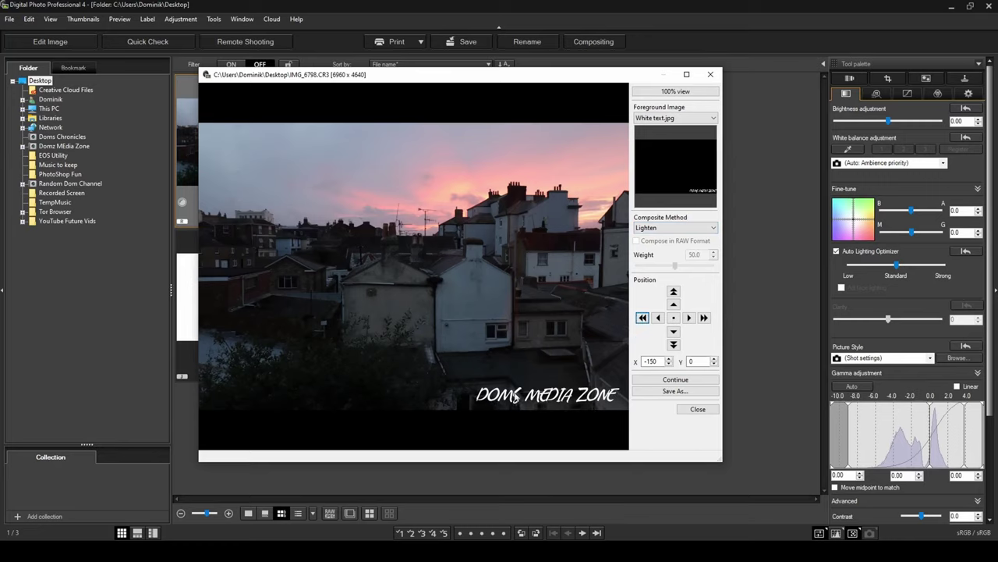
{"action": "left_click", "coordinate": [704, 317]}
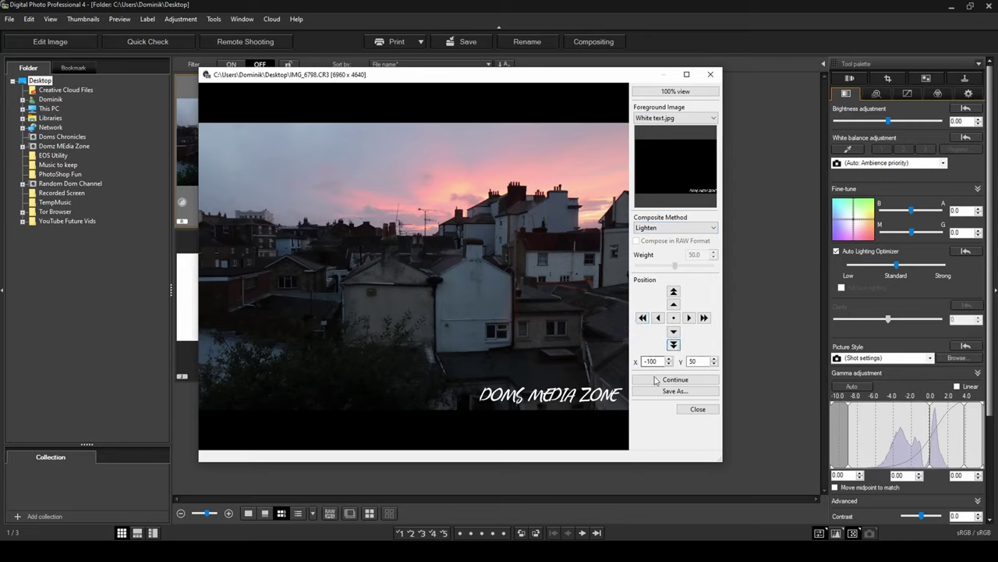
{"action": "left_click", "coordinate": [674, 344]}
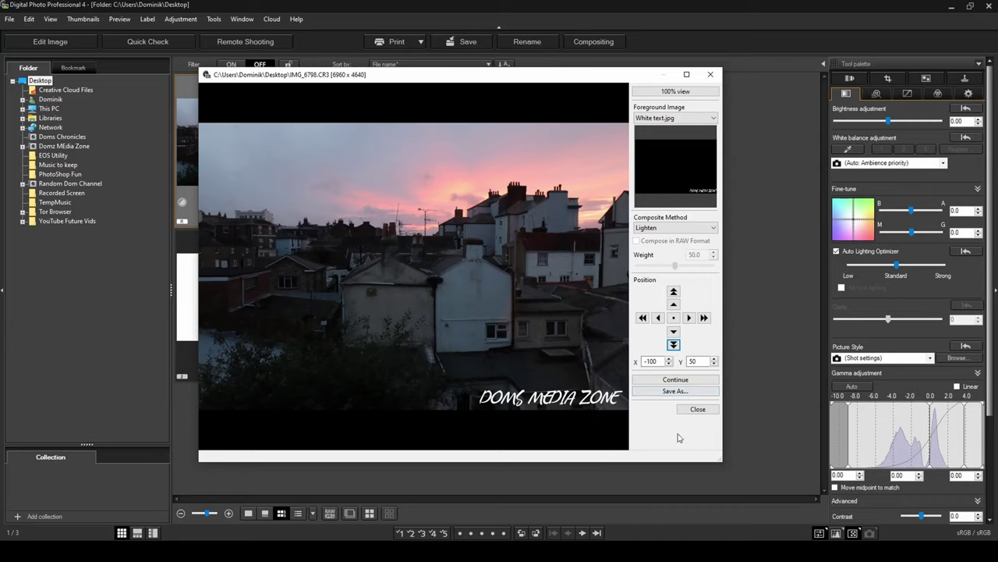
{"action": "left_click", "coordinate": [703, 361]}
{"action": "left_click", "coordinate": [674, 292]}
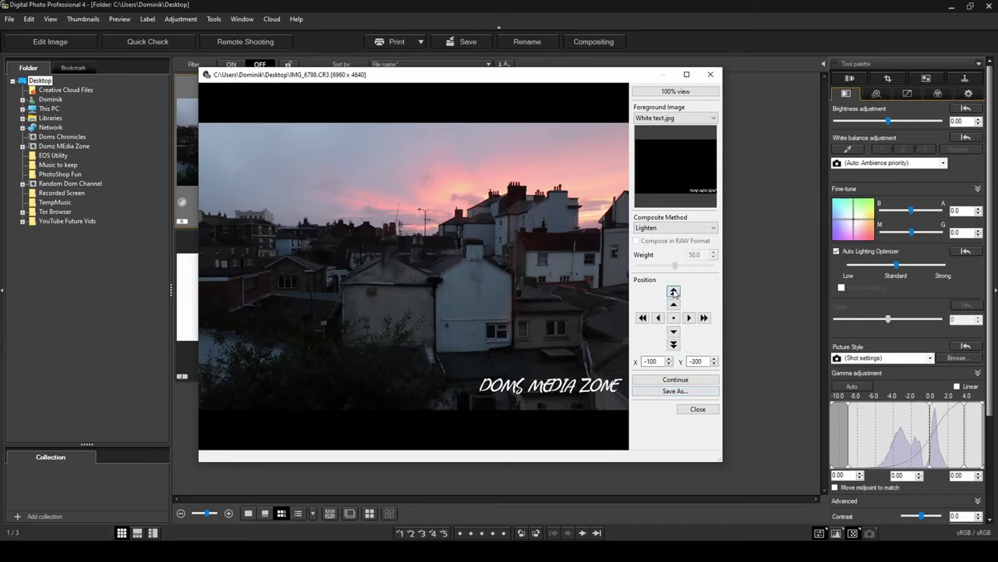
{"action": "left_click", "coordinate": [674, 344]}
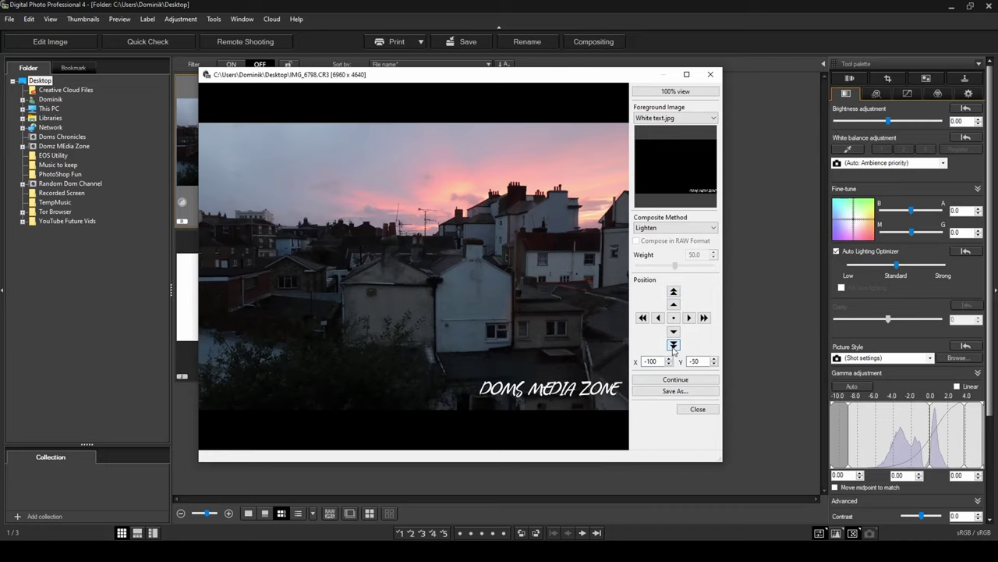
{"action": "left_click", "coordinate": [674, 345]}
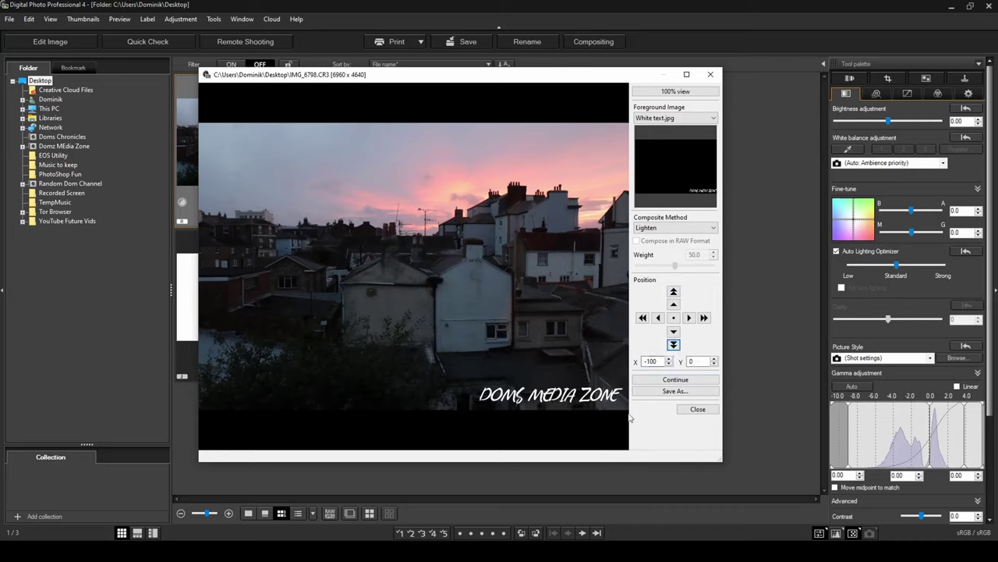
Save the composite to the Desktop as an Exif-JPEG named white, close the compositing window and clear the thumbnail selection.
{"action": "left_click", "coordinate": [666, 392]}
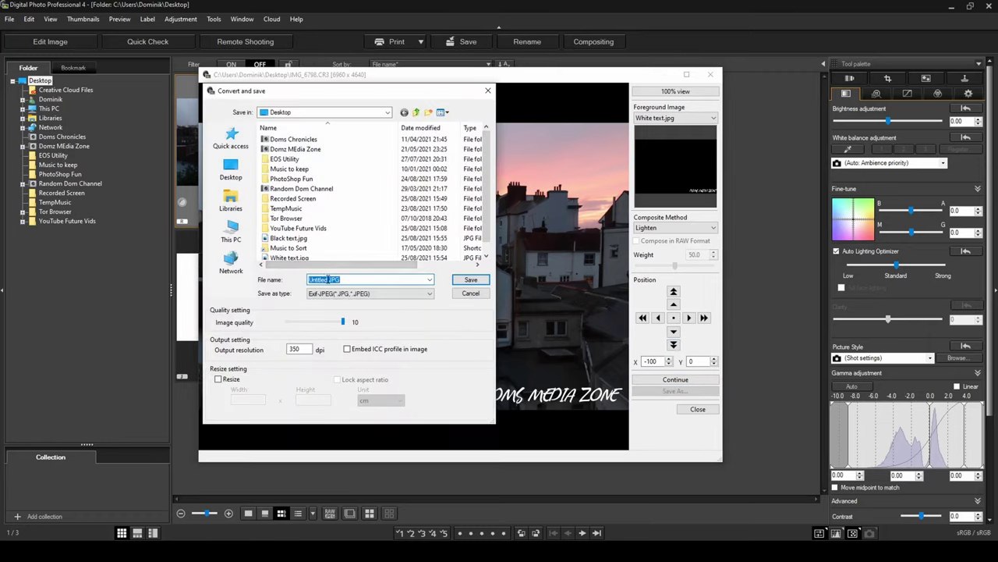
{"action": "left_click_drag", "start_coordinate": [328, 278], "coordinate": [258, 279]}
{"action": "type", "text": "white"}
{"action": "left_click", "coordinate": [471, 280]}
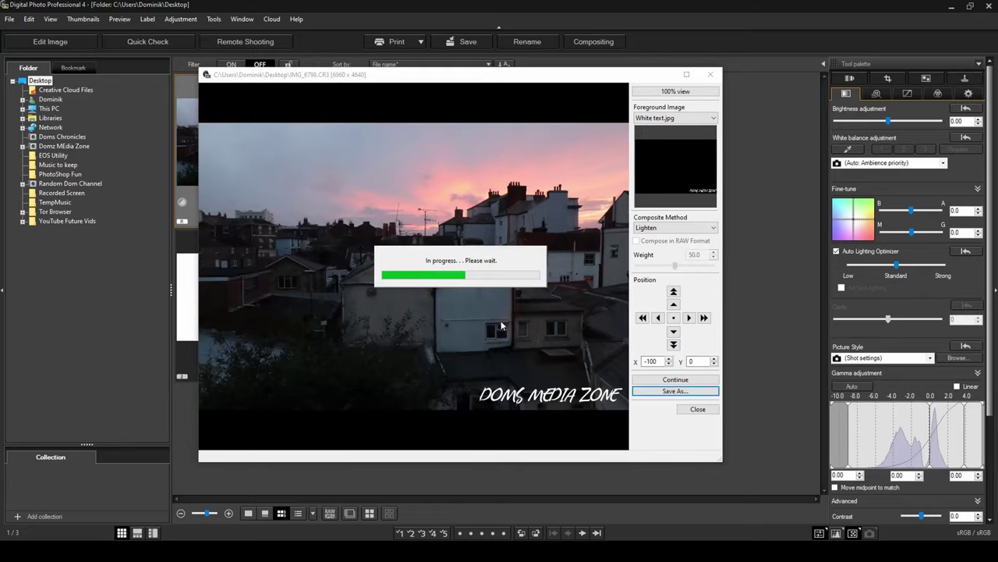
{"action": "left_click", "coordinate": [686, 413]}
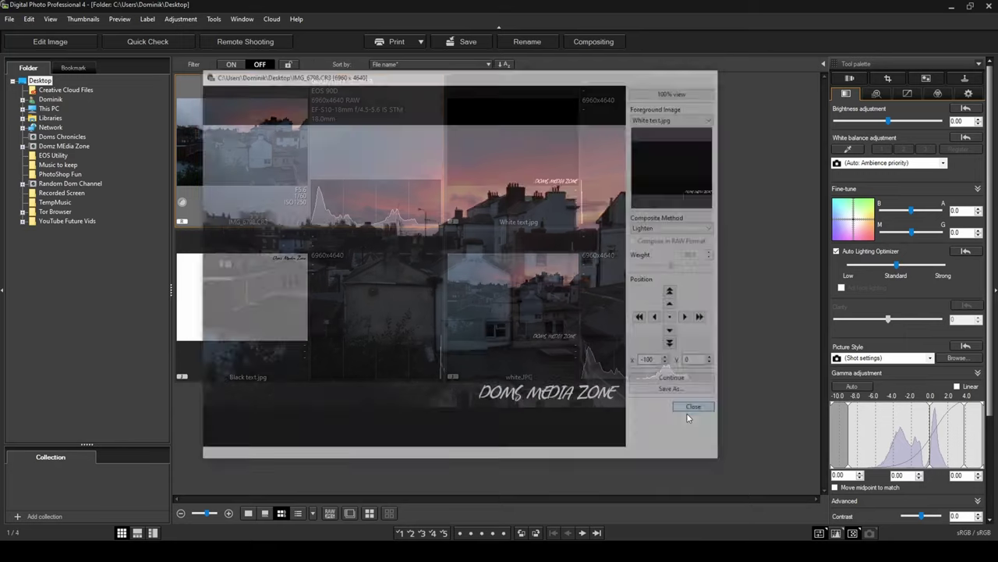
{"action": "left_click", "coordinate": [576, 449]}
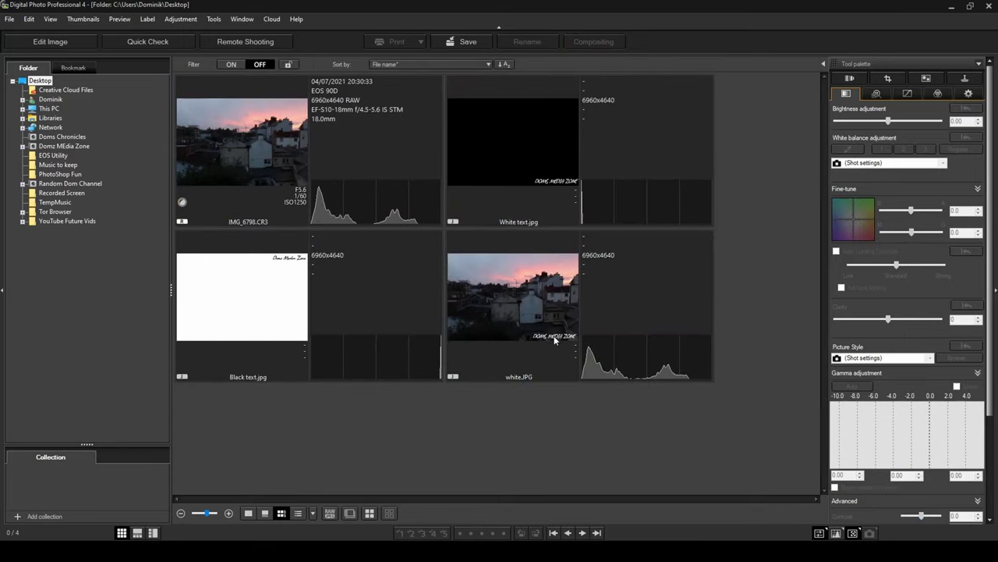
Composite the photo IMG_6798.CR3 with Black text.jpg as the foreground image, using the Darken method.
{"action": "left_click", "coordinate": [248, 143]}
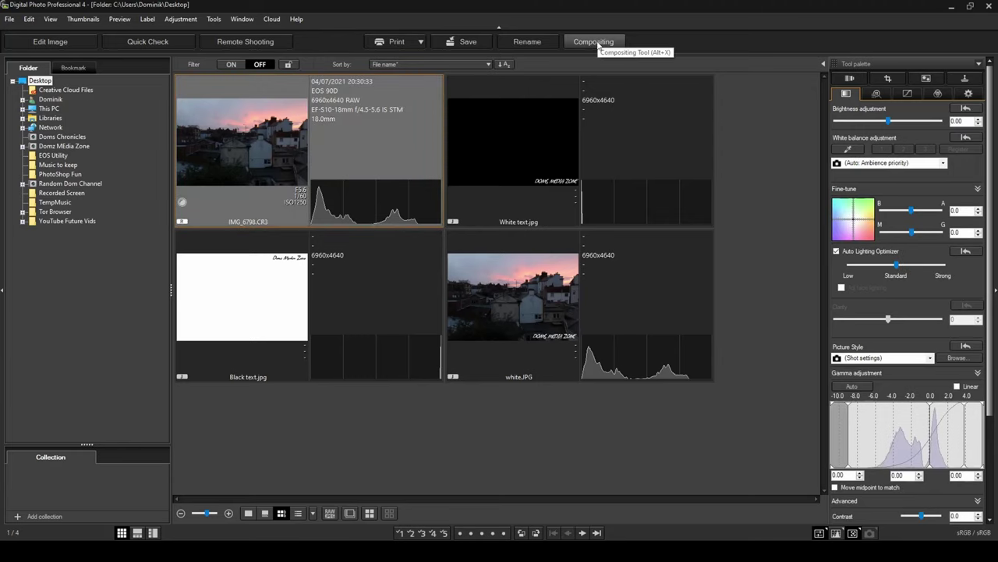
{"action": "left_click", "coordinate": [599, 46]}
{"action": "left_click", "coordinate": [699, 119]}
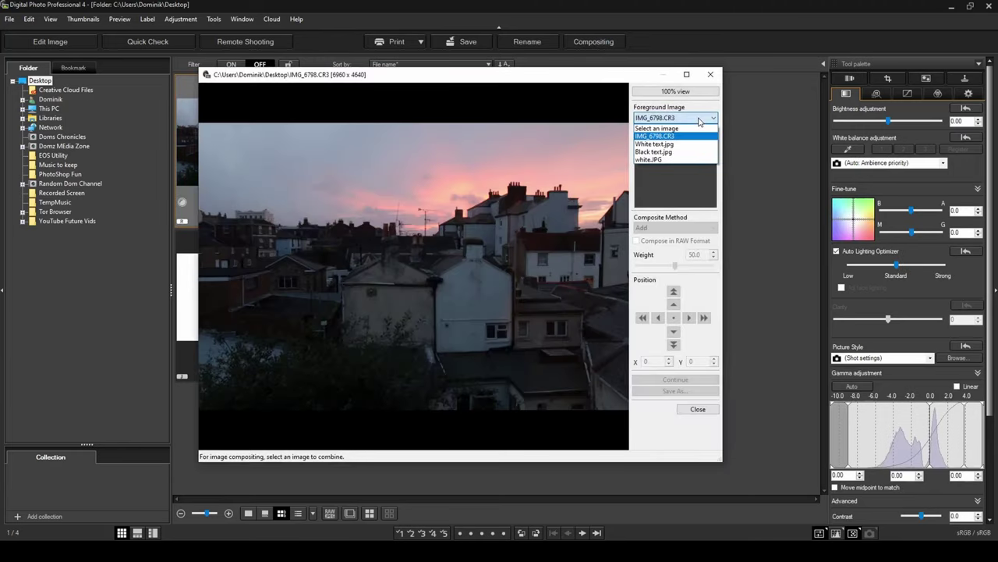
{"action": "left_click", "coordinate": [653, 152]}
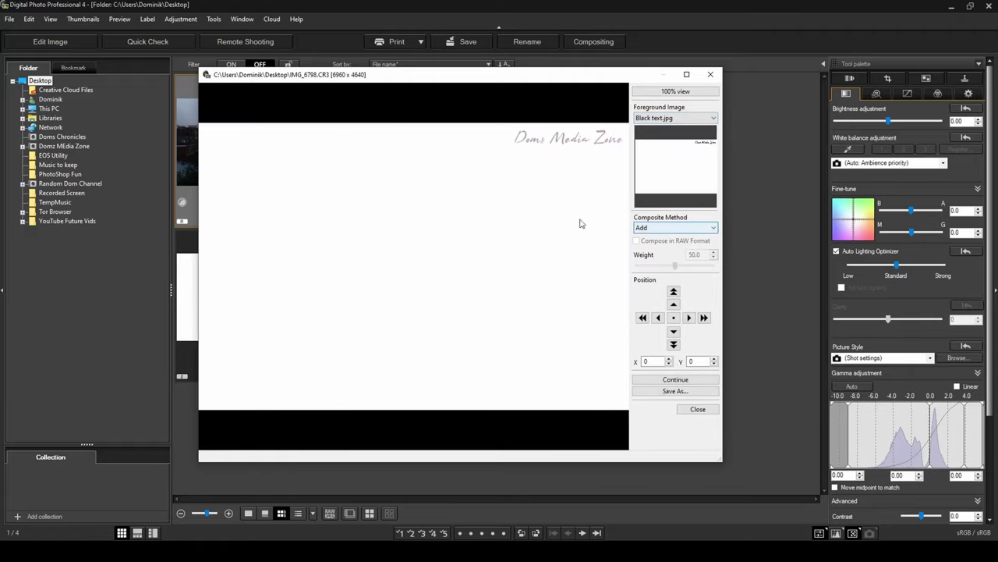
{"action": "left_click", "coordinate": [676, 227]}
{"action": "left_click", "coordinate": [662, 269]}
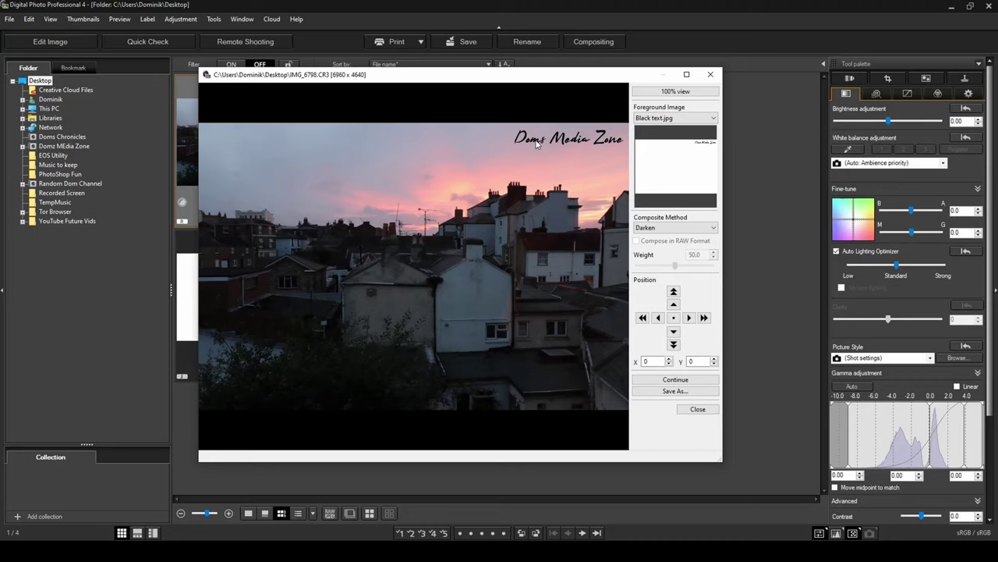
Save the composite to the Desktop as an Exif-JPEG named black, close the compositing window and open the saved image.
{"action": "left_click", "coordinate": [655, 391]}
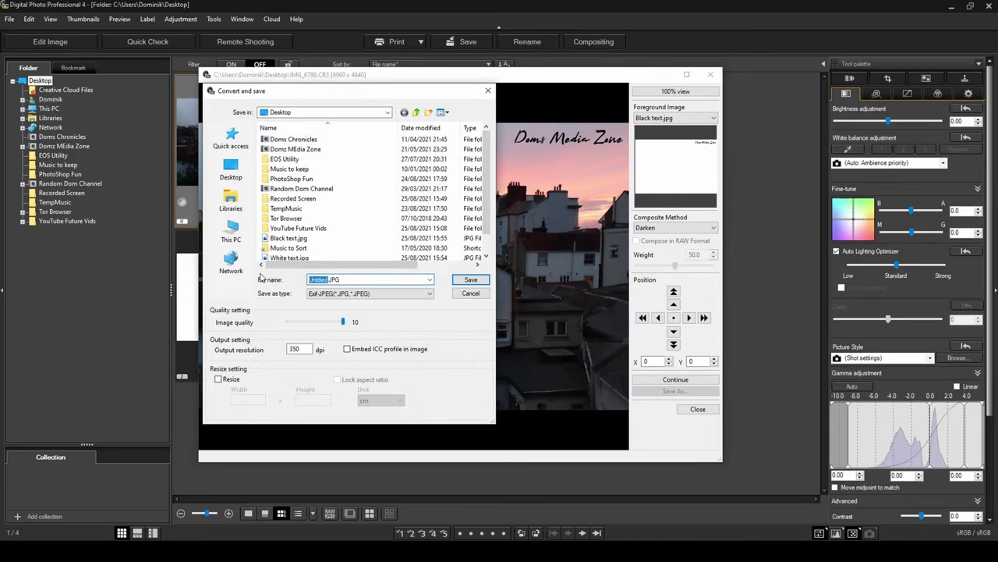
{"action": "type", "text": "black text"}
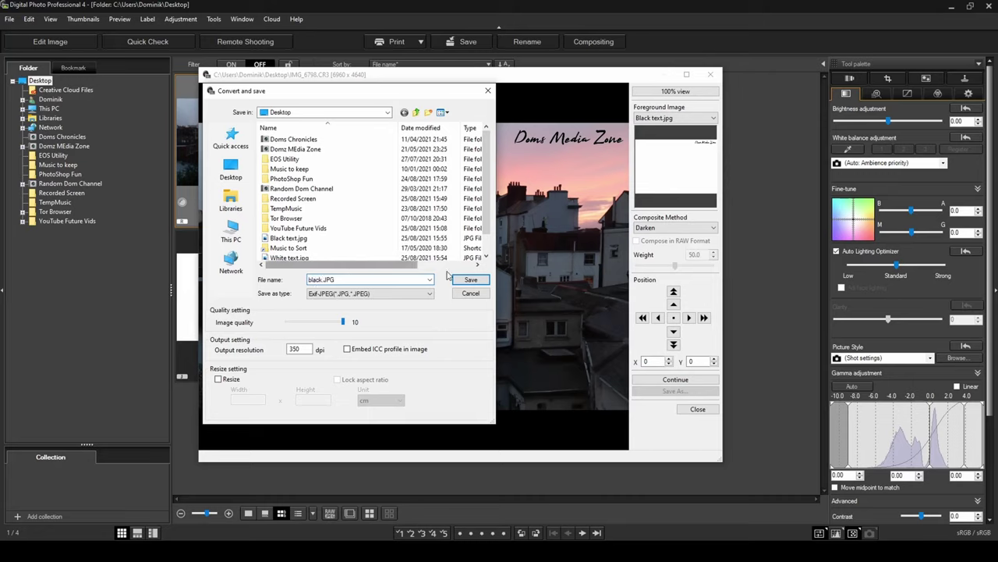
{"action": "left_click", "coordinate": [471, 279]}
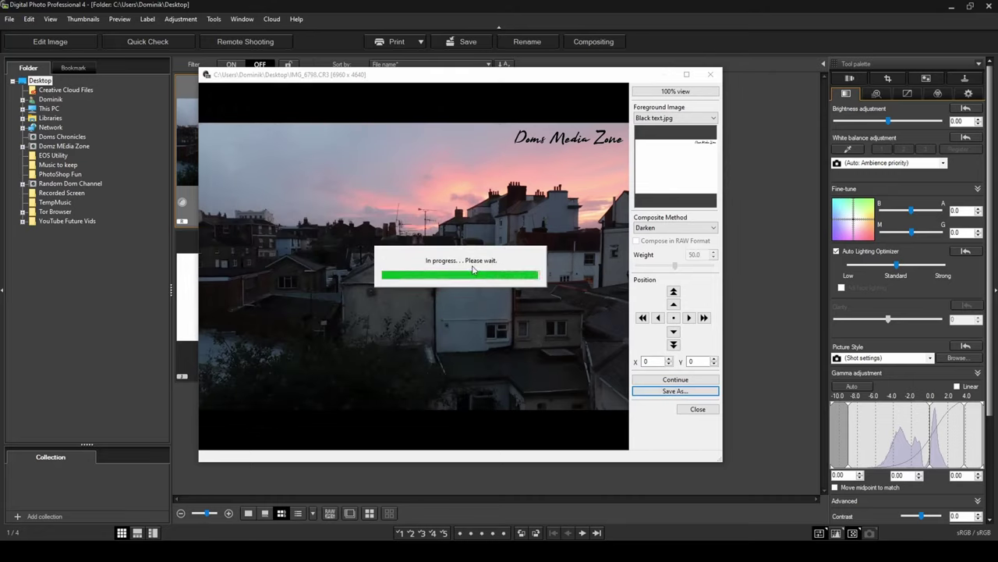
{"action": "left_click", "coordinate": [698, 408]}
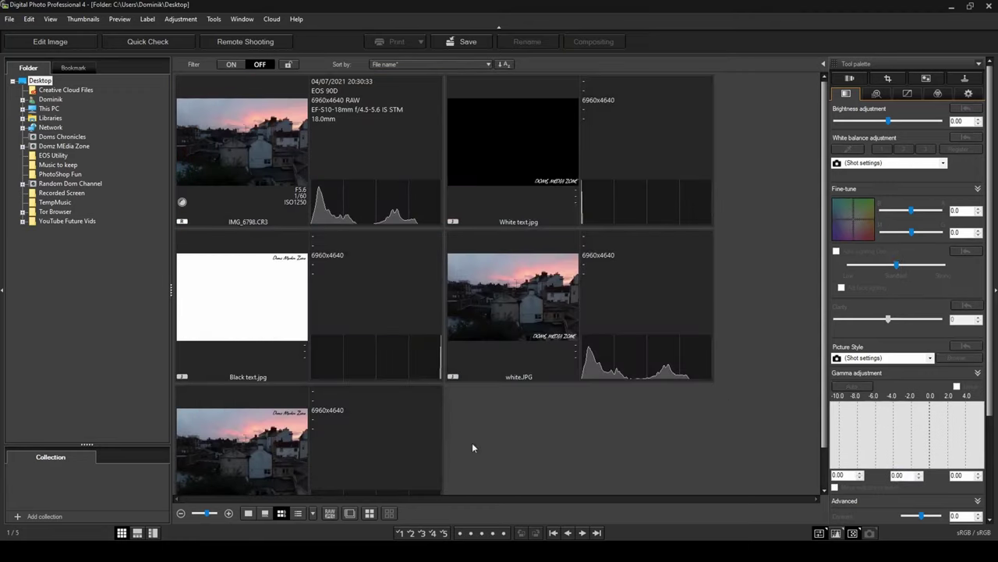
{"action": "double_click", "coordinate": [231, 447]}
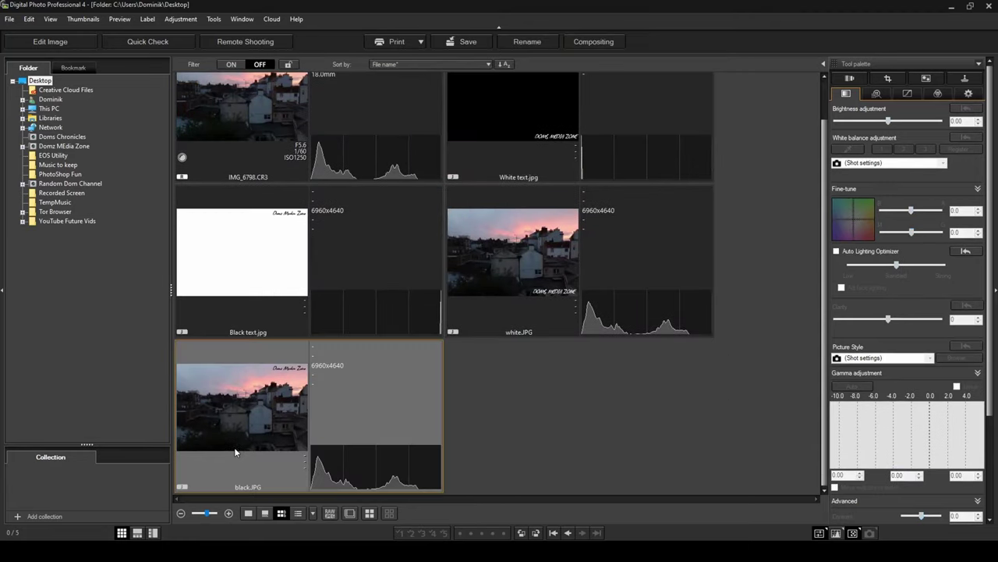